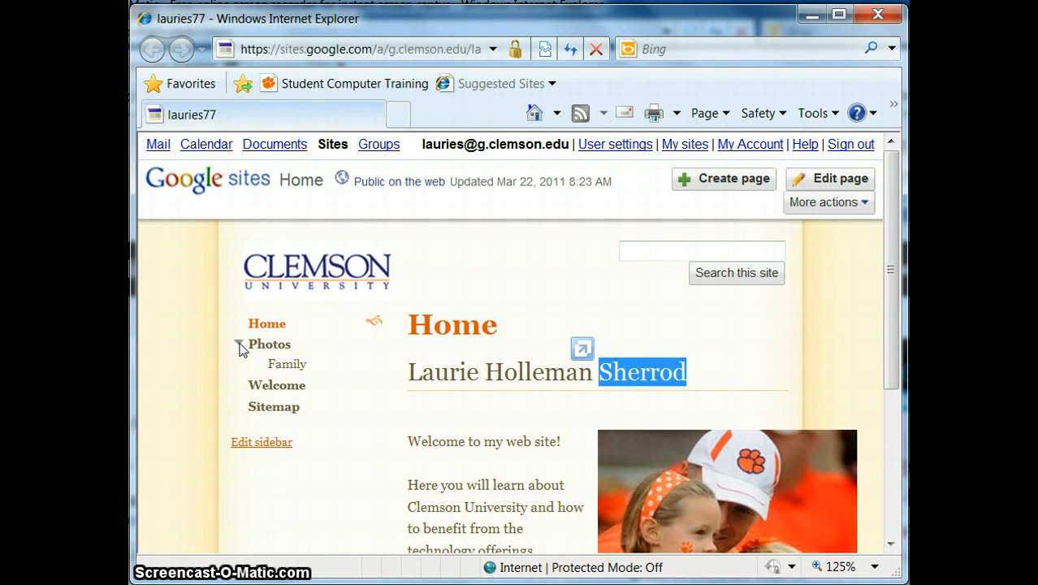
# Toggle the Photos subpages in the sidebar and open the sidebar for editing in the site layout settings.
pyautogui.click(239, 347)
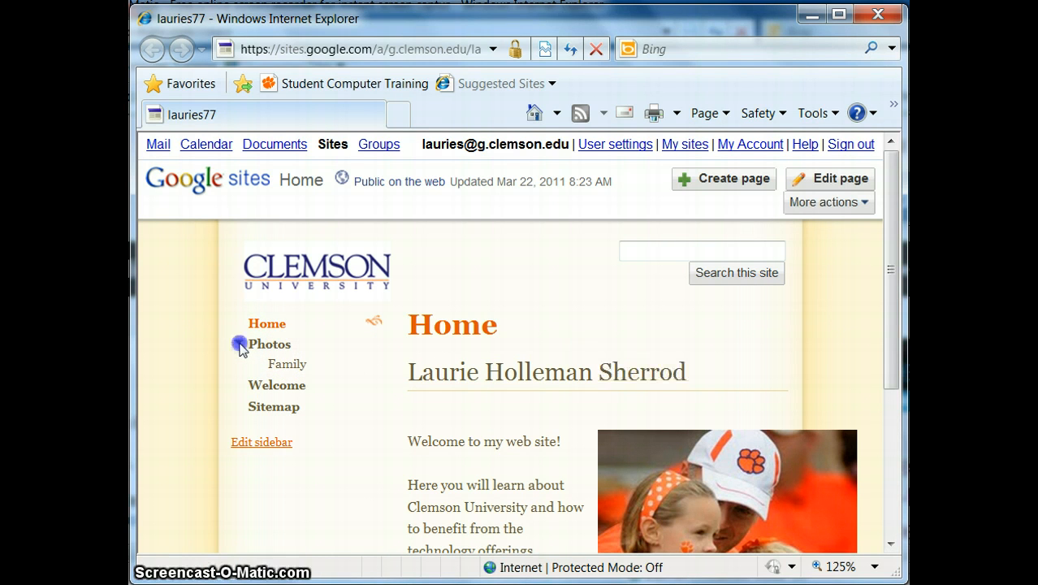
pyautogui.click(239, 344)
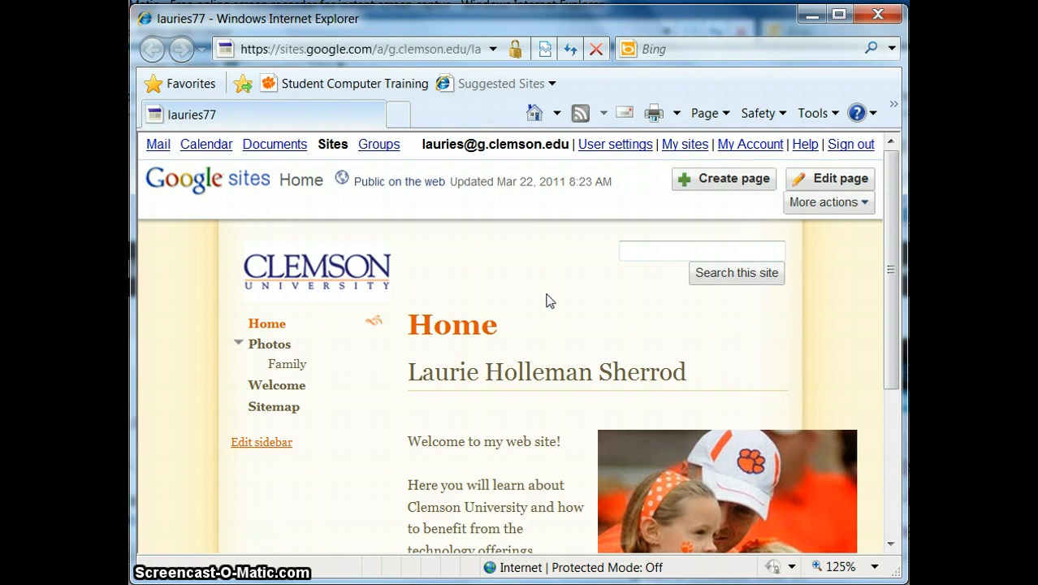
pyautogui.click(261, 441)
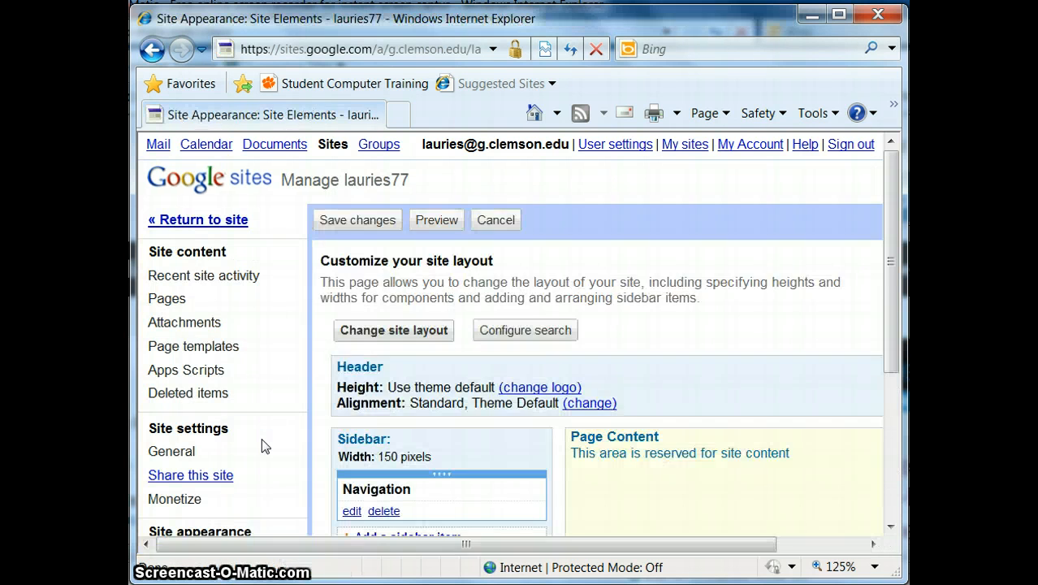
# Examine the configuration of the sidebar's Navigation item, including its page list, and cancel out of it.
pyautogui.click(352, 511)
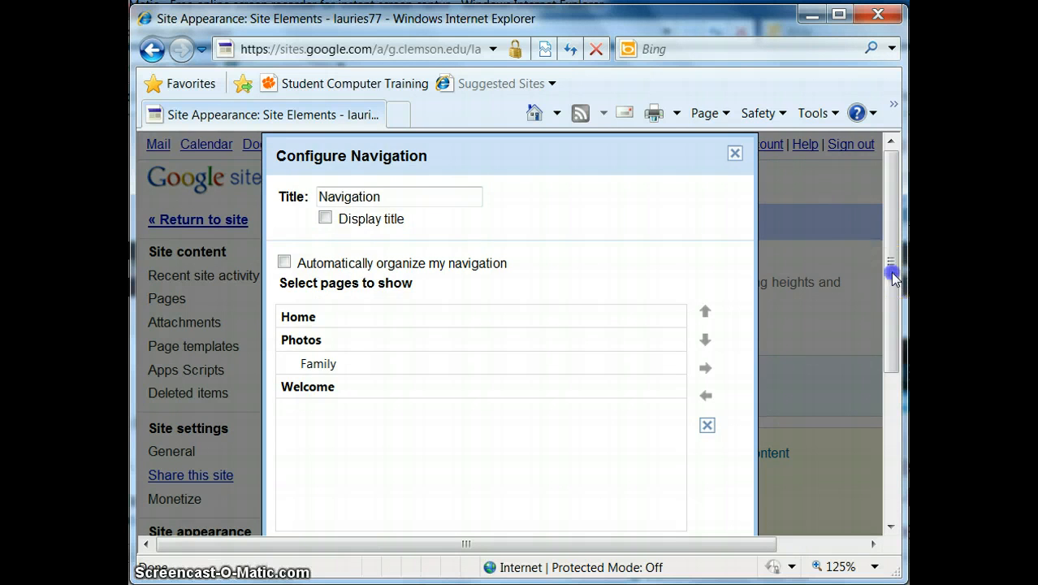
pyautogui.moveTo(891, 272)
pyautogui.mouseDown()
pyautogui.moveTo(897, 355)
pyautogui.moveTo(897, 274)
pyautogui.mouseUp()
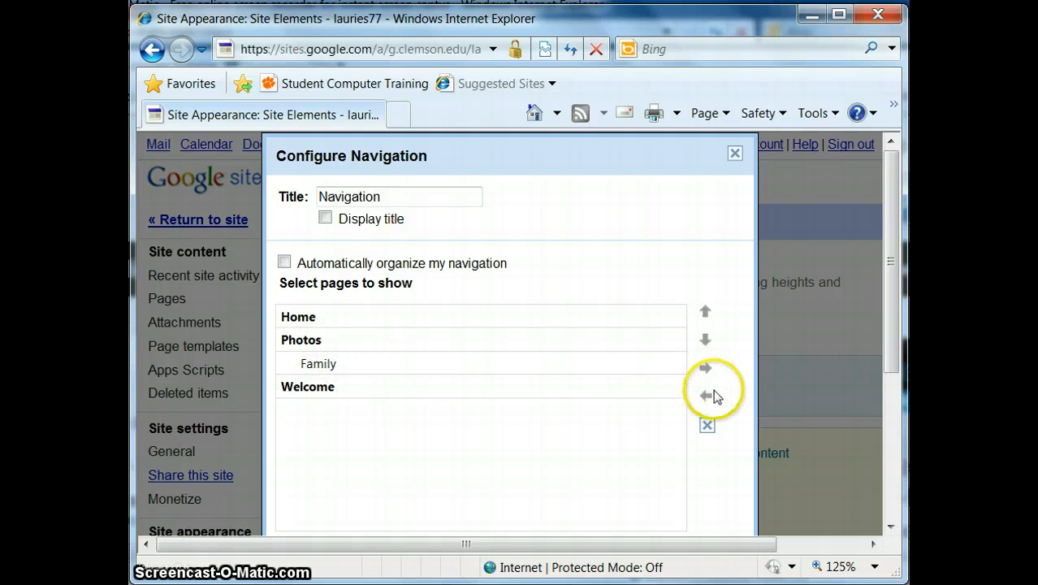
pyautogui.moveTo(893, 344); pyautogui.dragTo(891, 434)
pyautogui.click(350, 493)
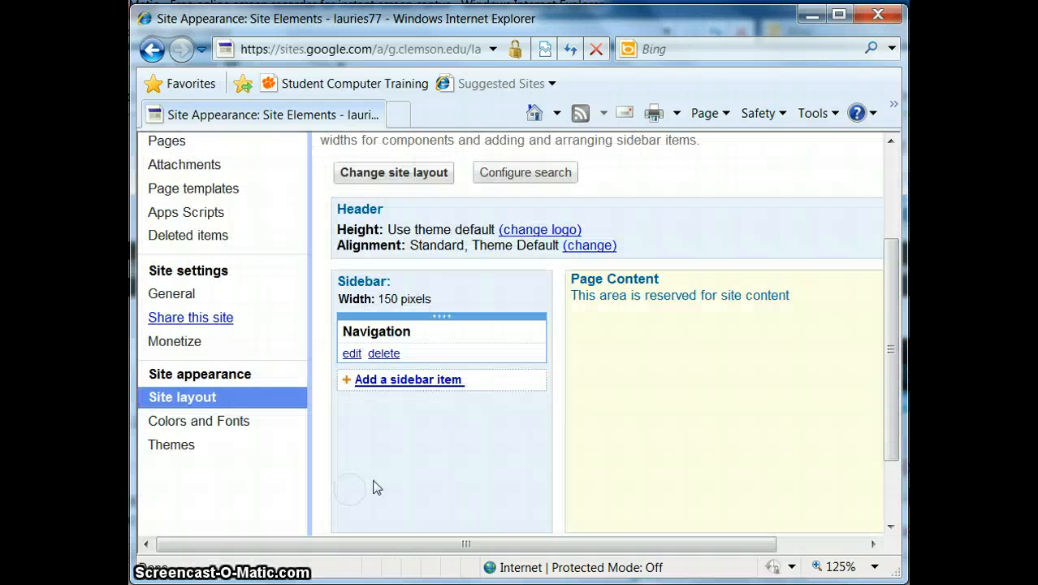
# Change the site layout to include a horizontal navigation bar.
pyautogui.click(417, 178)
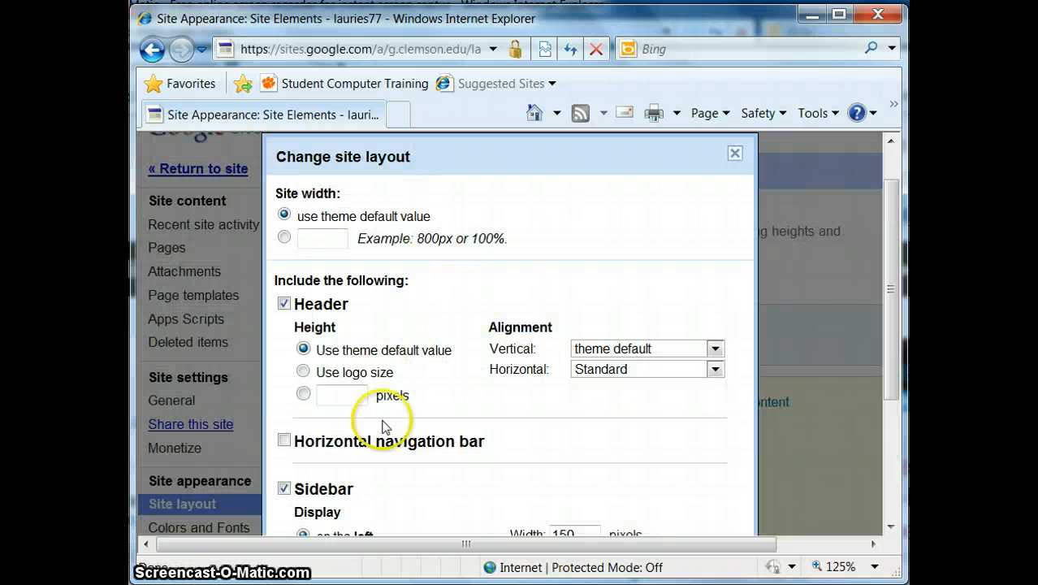
pyautogui.click(284, 441)
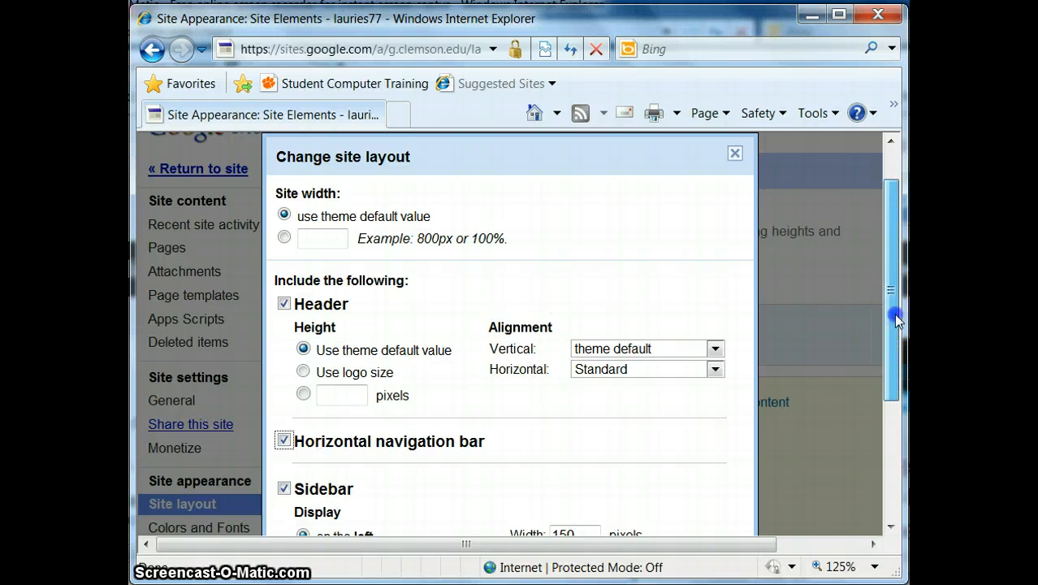
pyautogui.moveTo(893, 316); pyautogui.dragTo(896, 465)
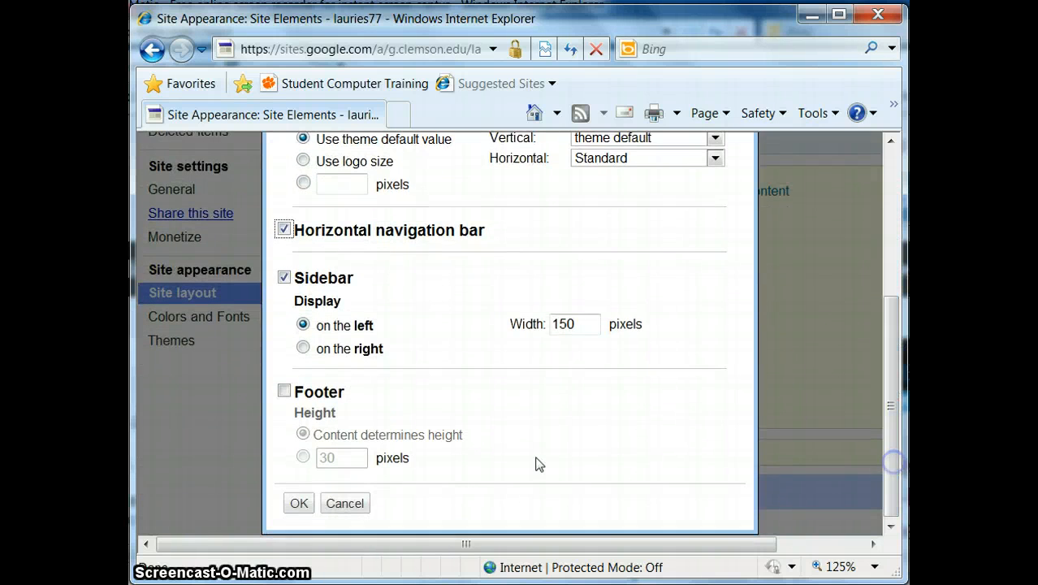
pyautogui.click(299, 503)
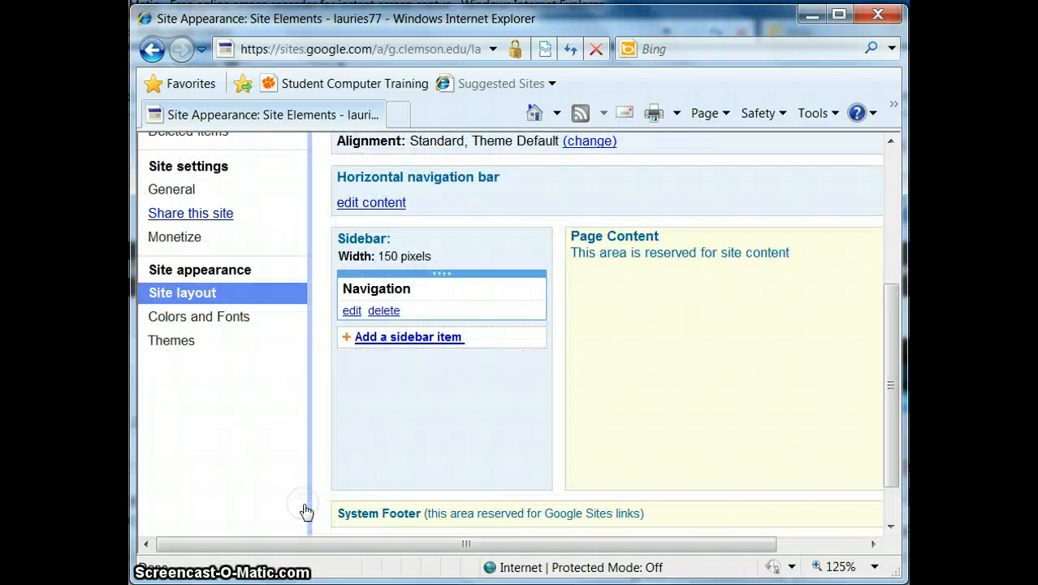
# Edit the horizontal navigation bar's content and add the Home page to it.
pyautogui.click(382, 205)
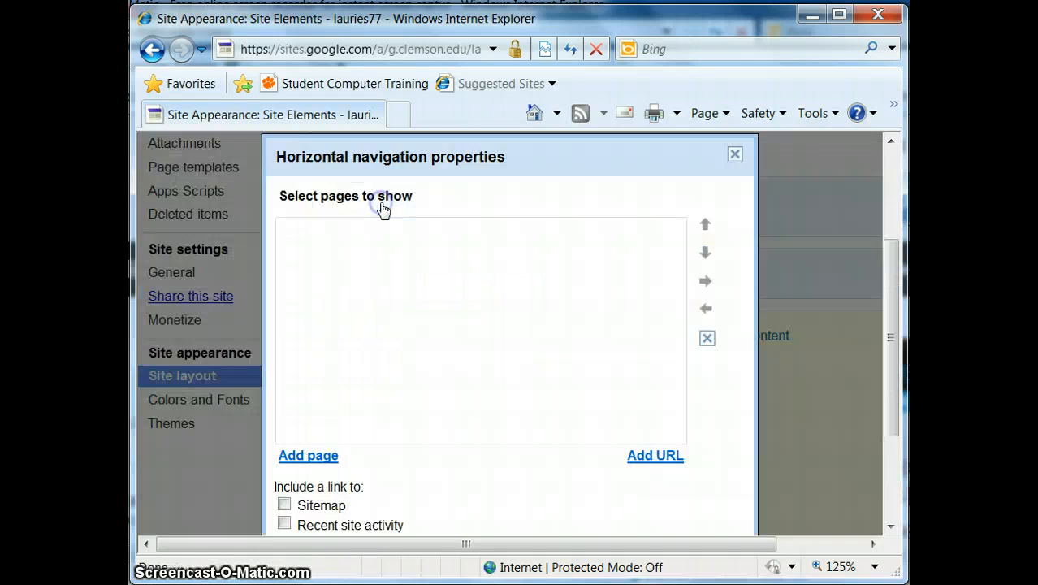
pyautogui.click(308, 455)
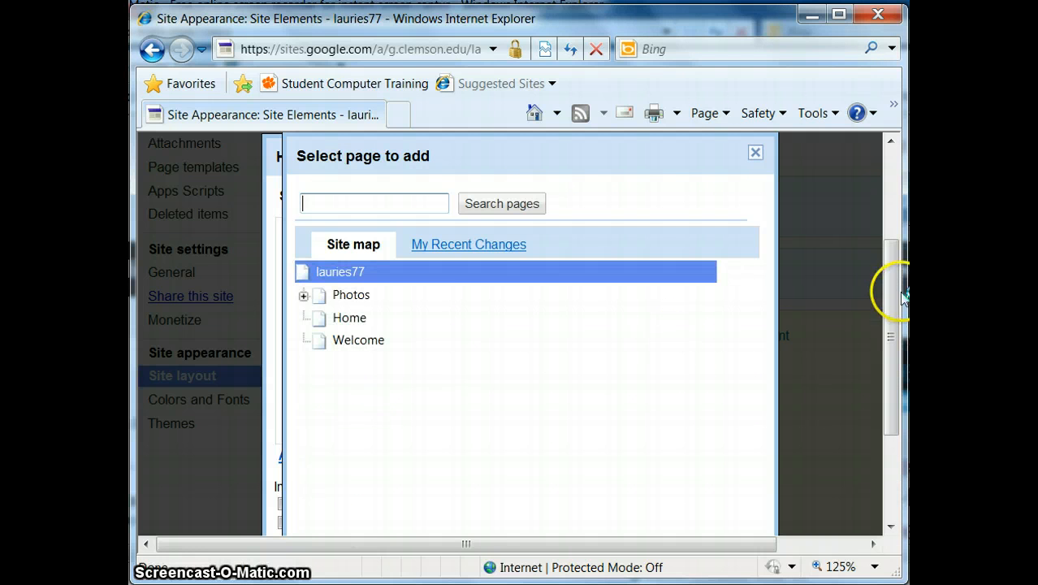
pyautogui.click(345, 318)
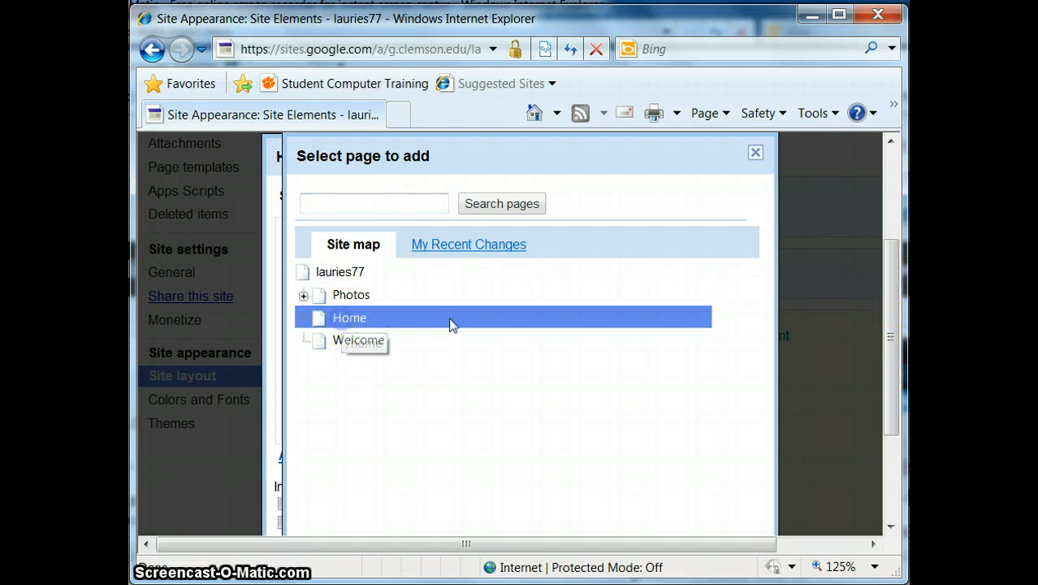
pyautogui.moveTo(892, 313); pyautogui.dragTo(893, 419)
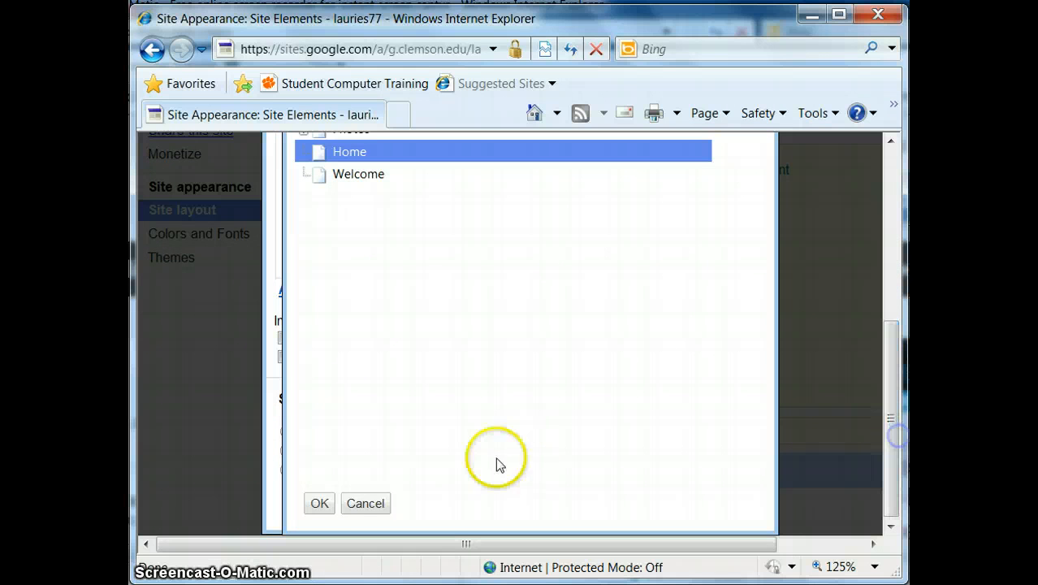
pyautogui.click(321, 502)
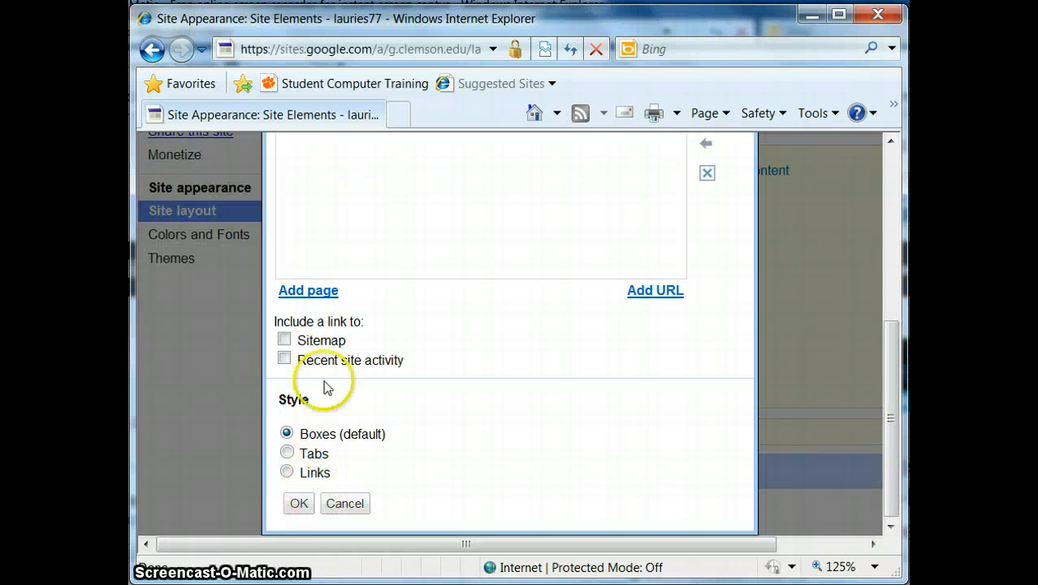
# Add the Photos page to the horizontal navigation bar's page list.
pyautogui.moveTo(891, 355); pyautogui.dragTo(892, 301)
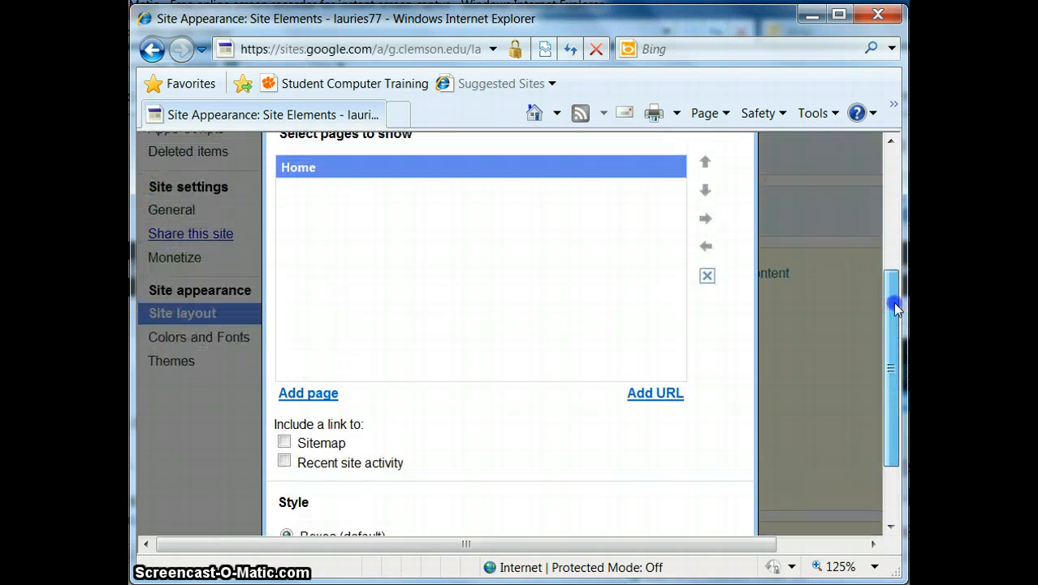
pyautogui.click(307, 394)
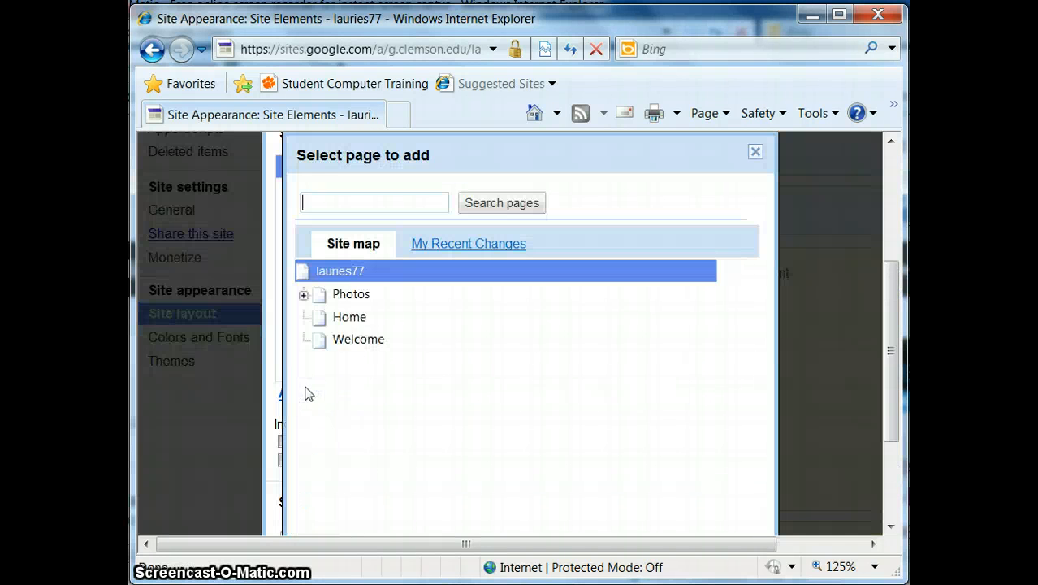
pyautogui.click(350, 296)
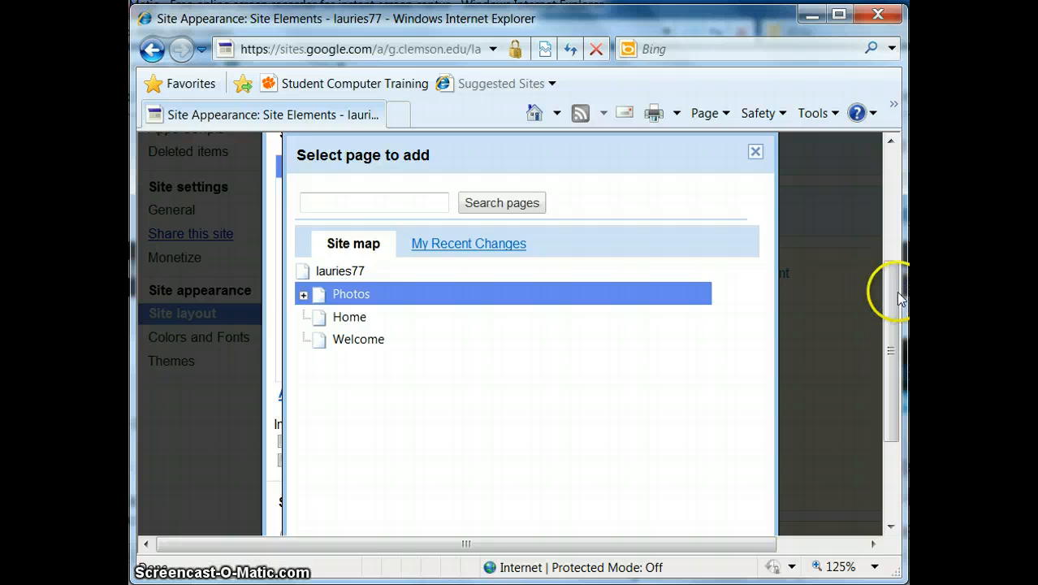
pyautogui.moveTo(900, 299); pyautogui.dragTo(898, 373)
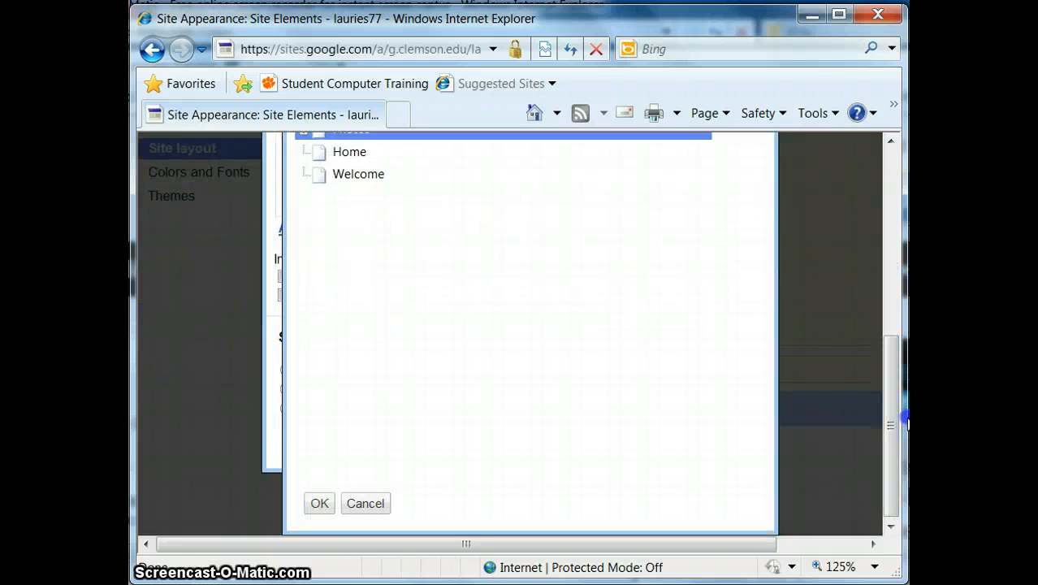
pyautogui.click(319, 504)
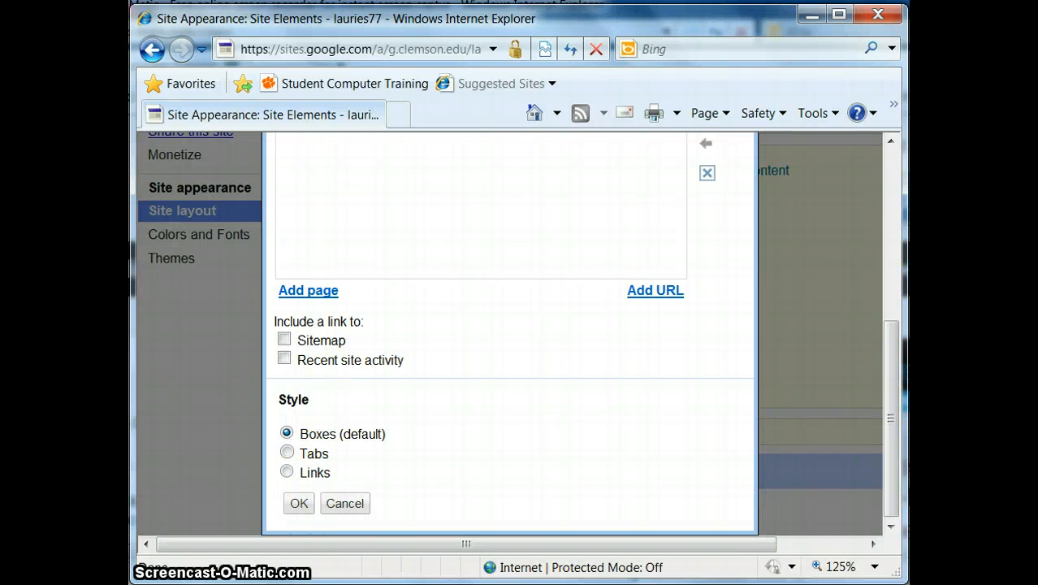
# Add the Family subpage, found under Photos in the site map, to the horizontal navigation bar.
pyautogui.moveTo(894, 372); pyautogui.dragTo(892, 292)
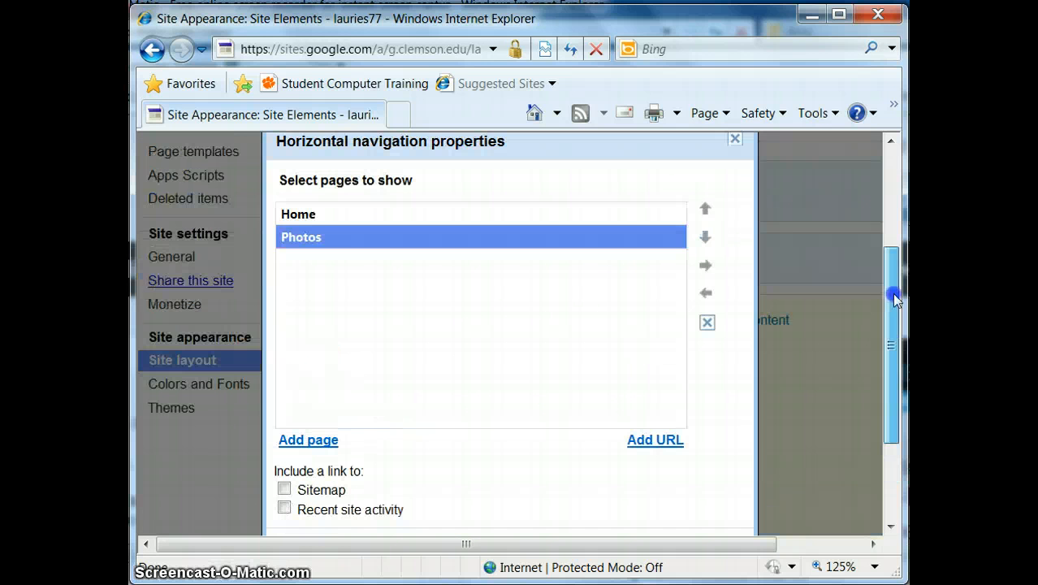
pyautogui.click(311, 442)
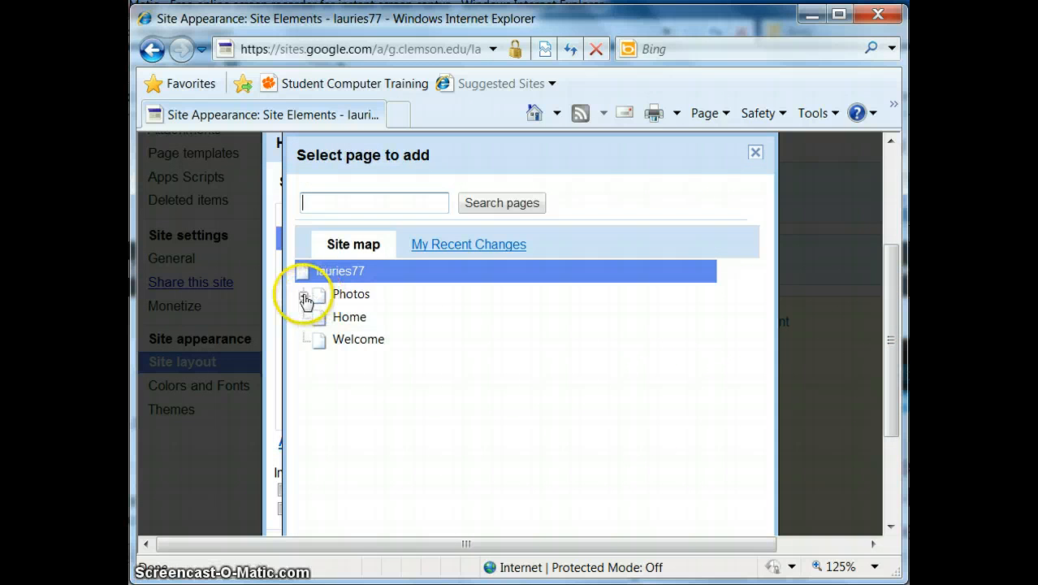
pyautogui.click(305, 297)
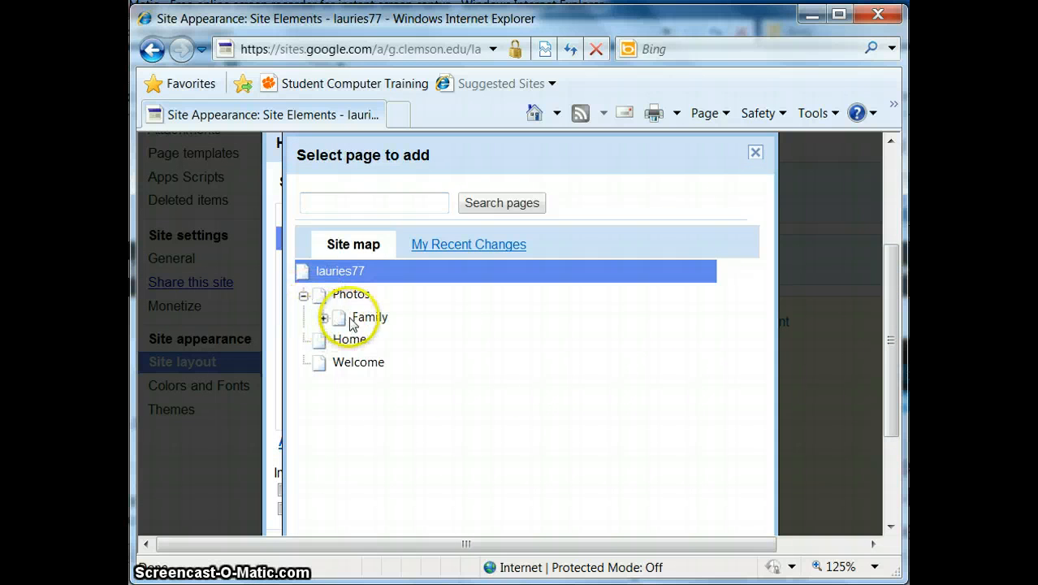
pyautogui.click(358, 318)
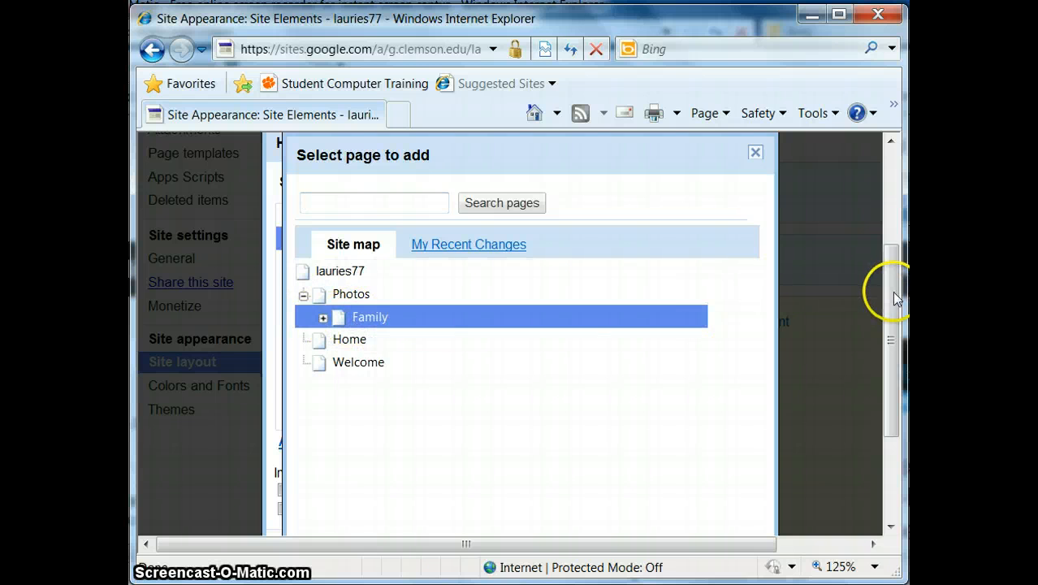
pyautogui.moveTo(893, 299); pyautogui.dragTo(904, 415)
pyautogui.click(318, 503)
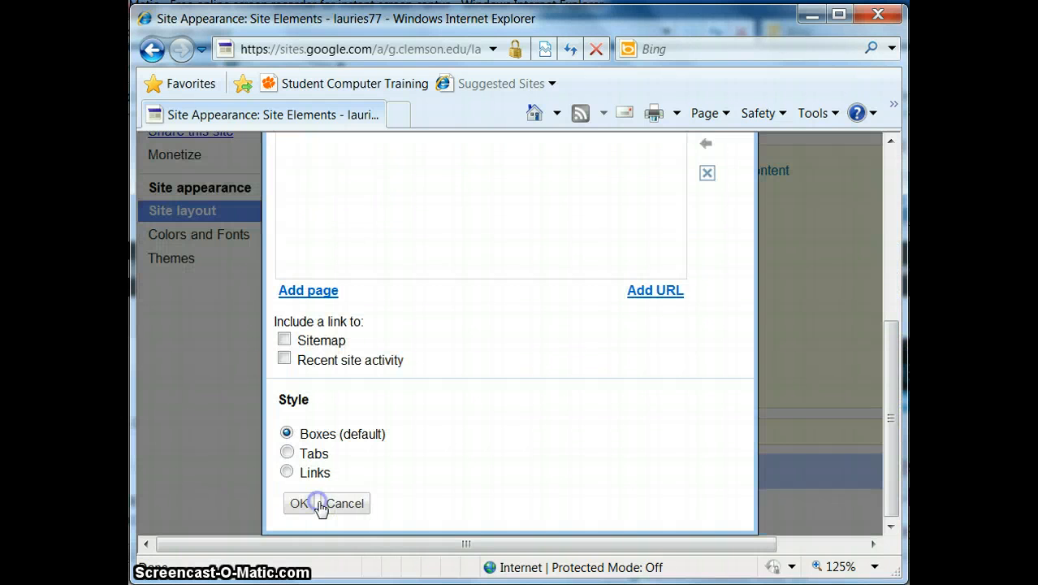
# Add the Welcome page to the horizontal navigation bar's page list.
pyautogui.moveTo(891, 350); pyautogui.dragTo(903, 255)
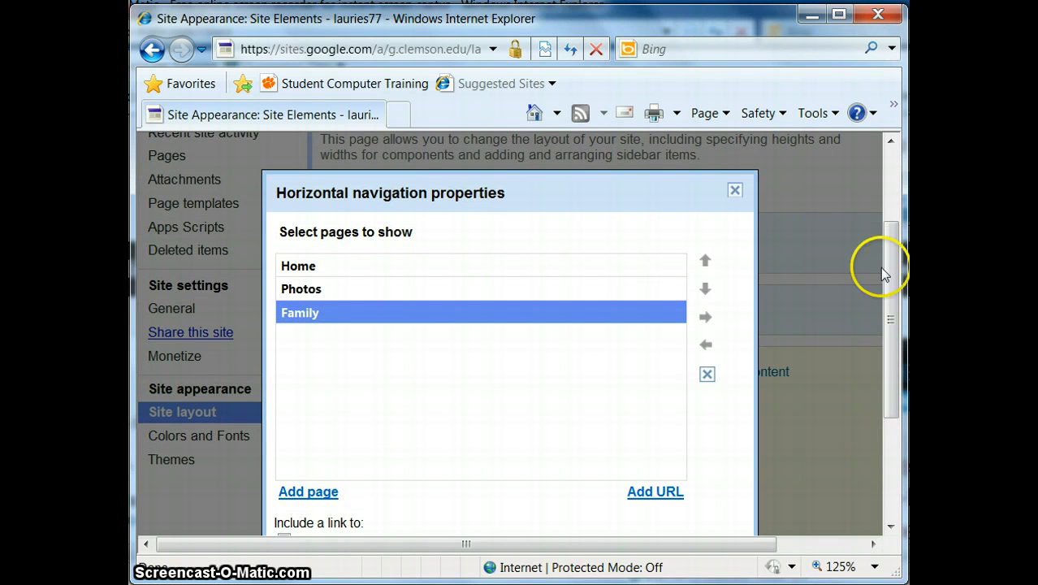
pyautogui.click(322, 493)
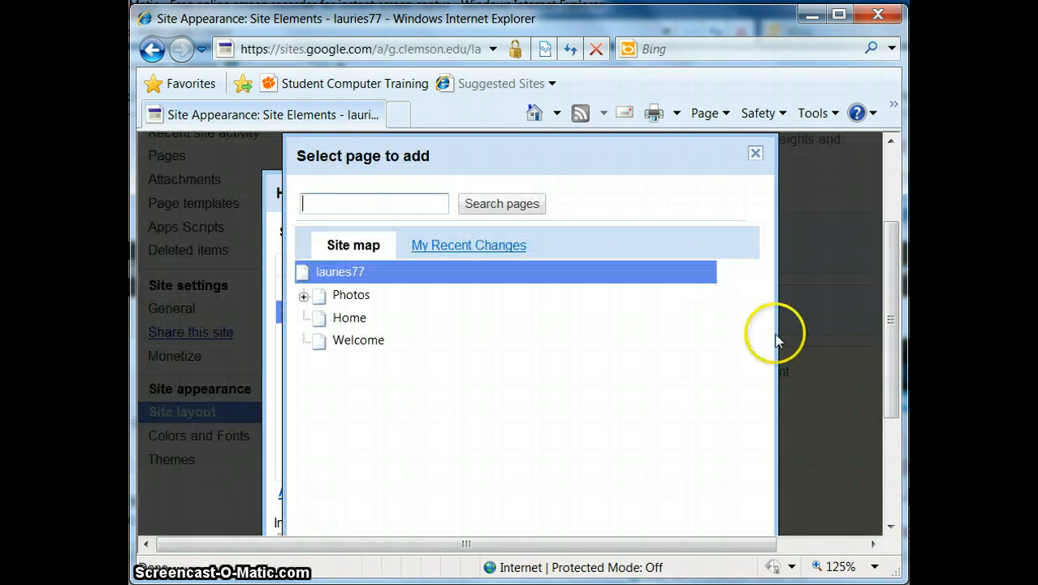
pyautogui.click(350, 340)
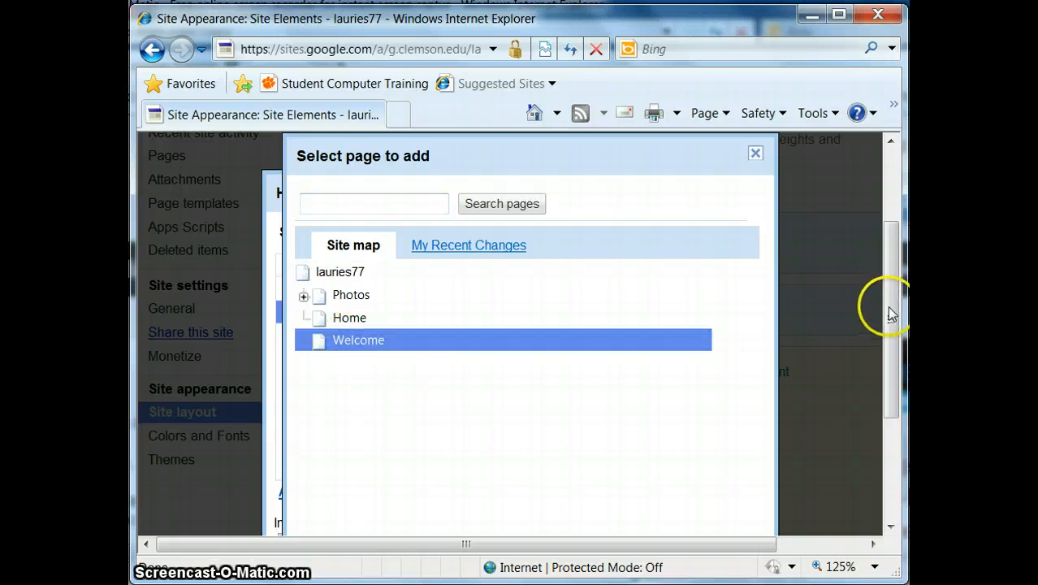
pyautogui.moveTo(888, 302); pyautogui.dragTo(892, 419)
pyautogui.click(322, 468)
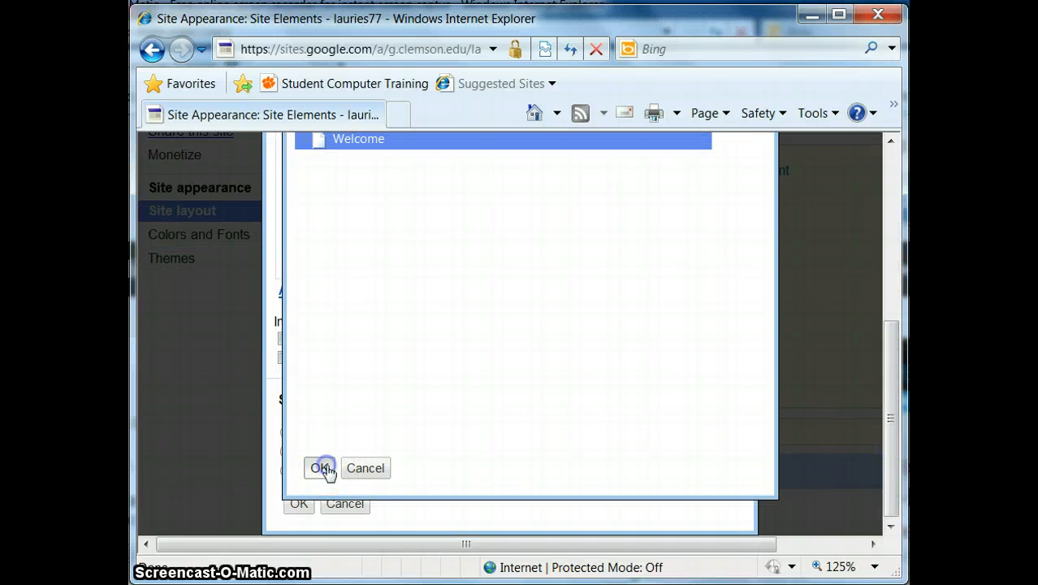
# Move Welcome up to directly below Home and indent Family beneath Photos in the horizontal navigation list.
pyautogui.moveTo(894, 392); pyautogui.dragTo(895, 254)
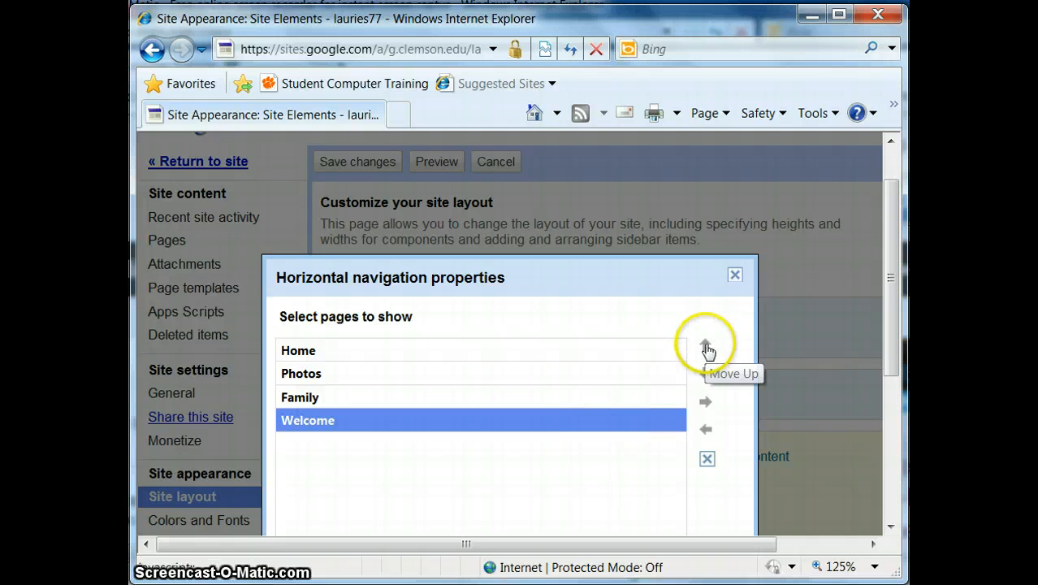
pyautogui.click(706, 346)
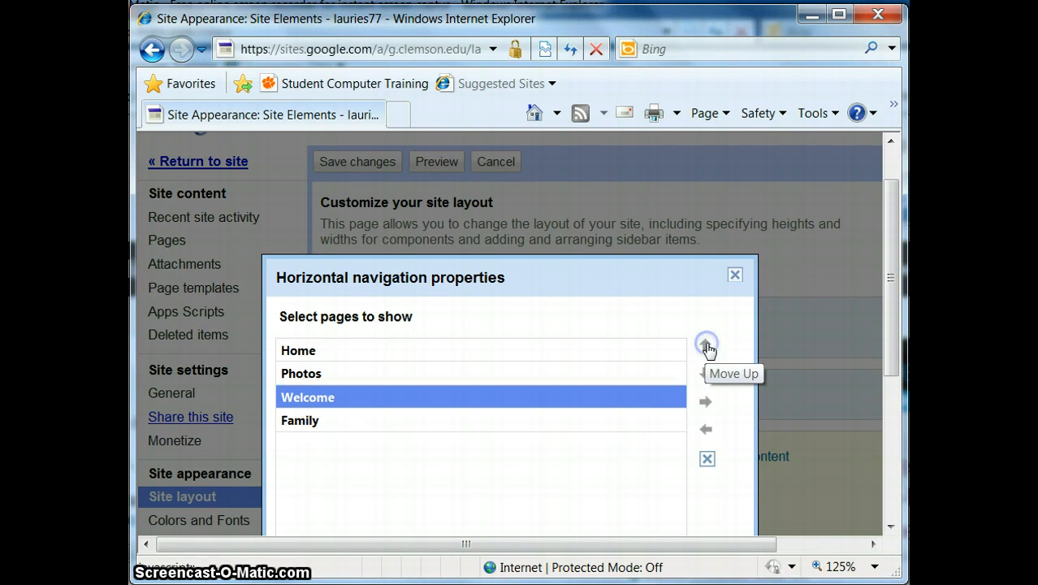
pyautogui.click(706, 346)
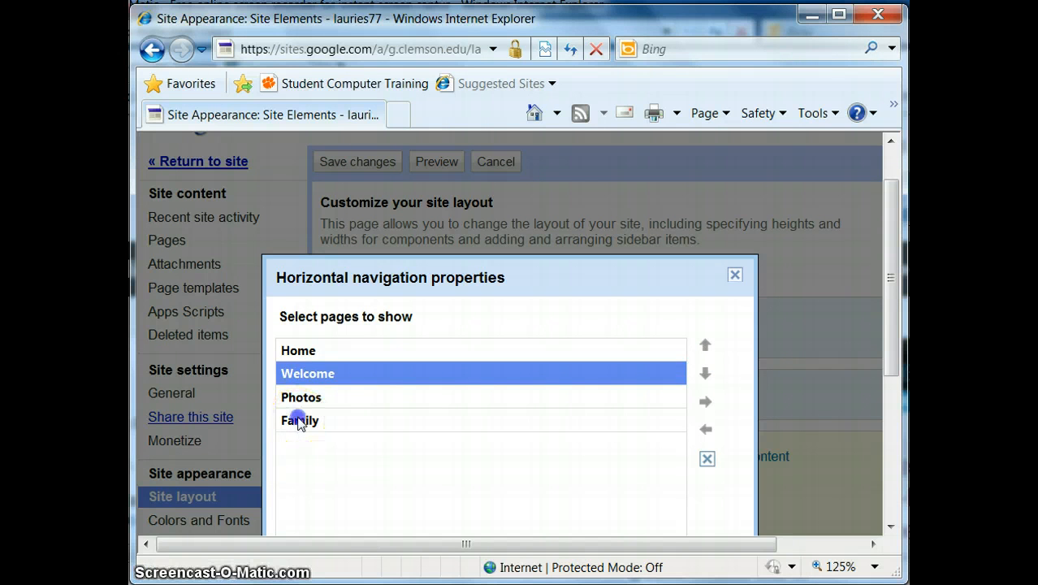
pyautogui.click(298, 422)
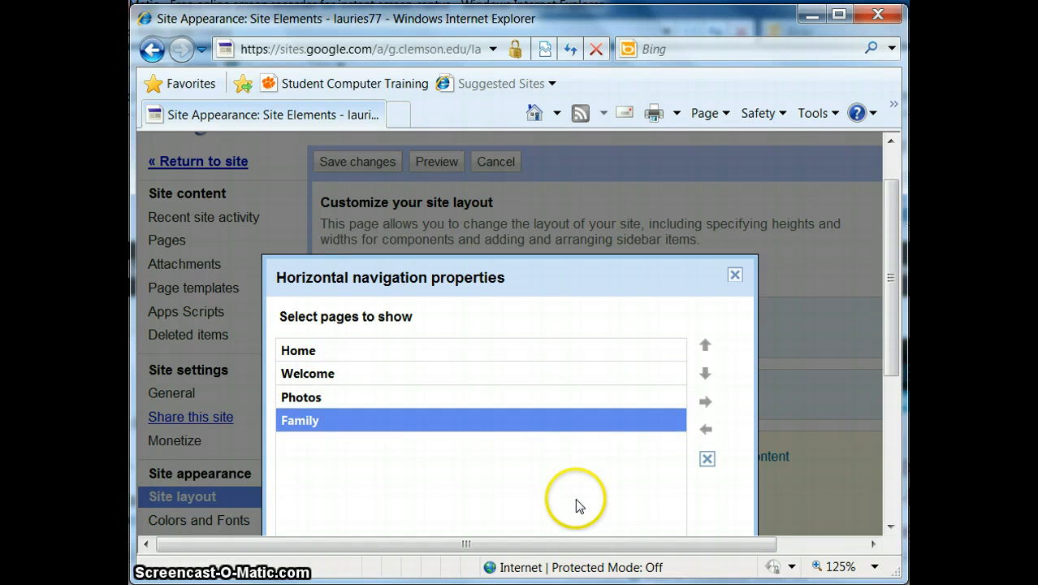
pyautogui.click(706, 403)
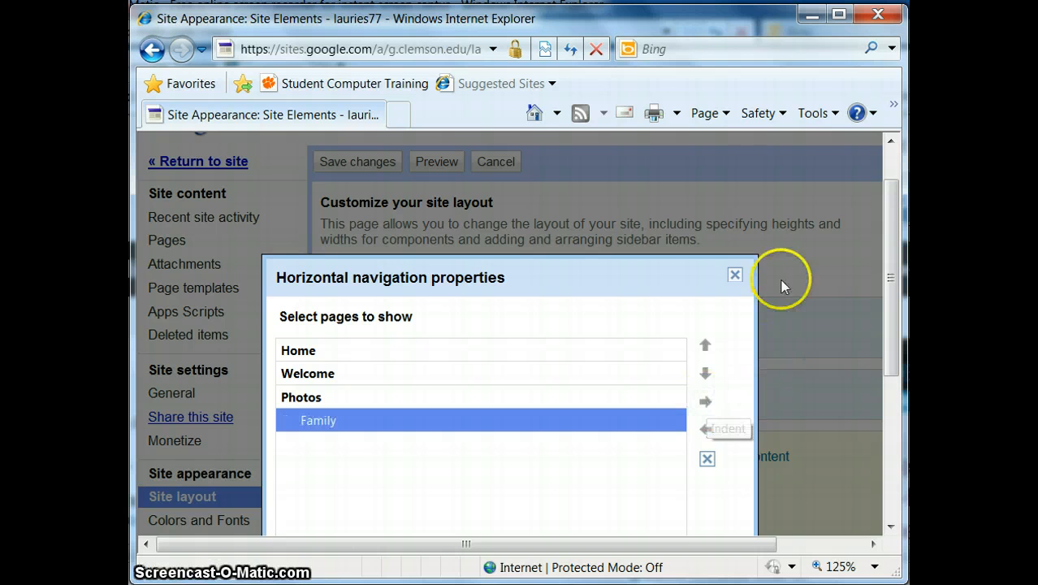
# Include a Sitemap link in the horizontal navigation bar, set its style to Tabs, and apply the properties.
pyautogui.moveTo(686, 276); pyautogui.dragTo(698, 117)
pyautogui.moveTo(895, 315); pyautogui.dragTo(898, 404)
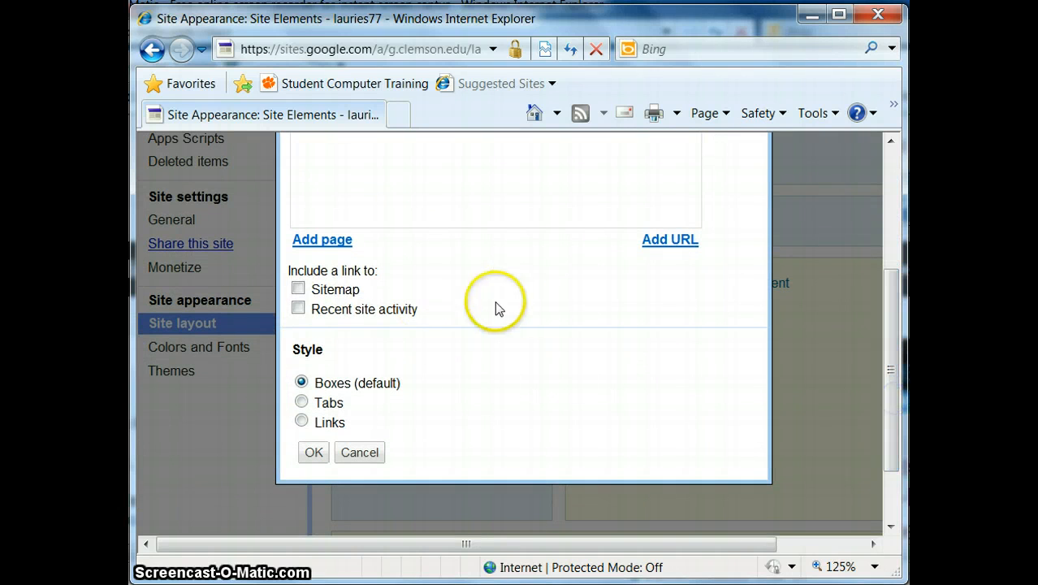
pyautogui.click(299, 290)
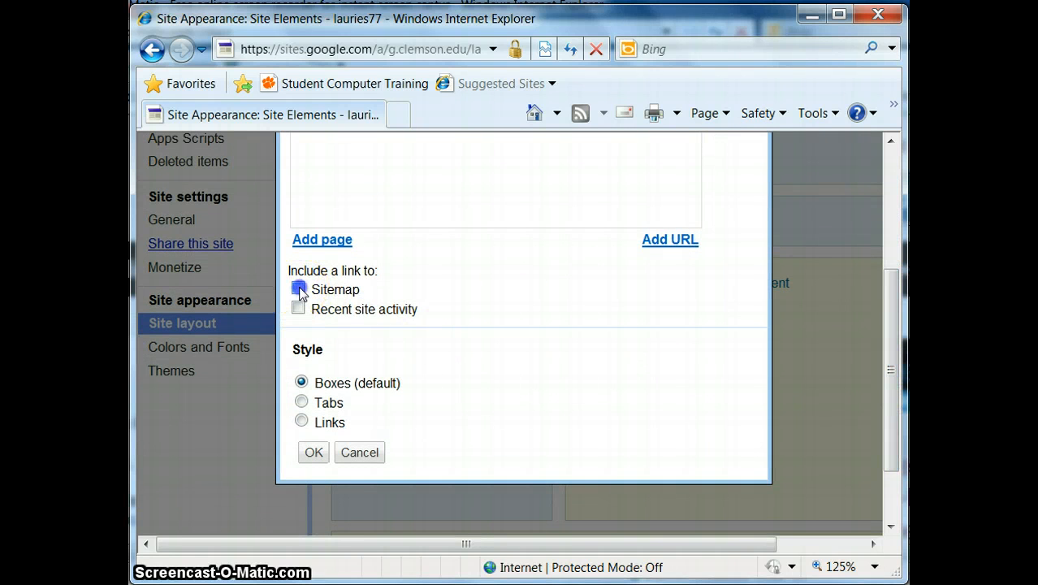
pyautogui.click(302, 403)
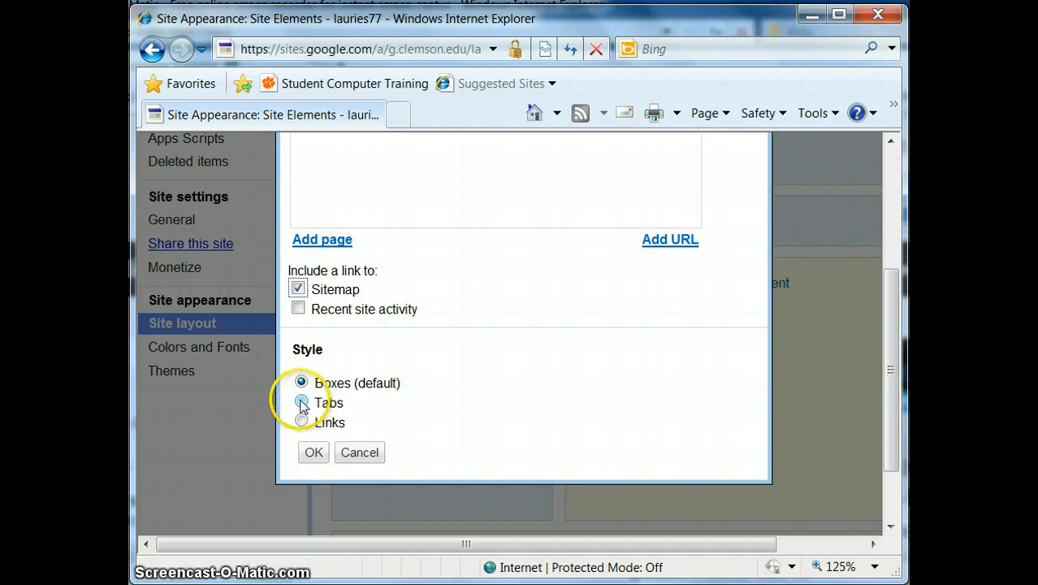
pyautogui.click(312, 453)
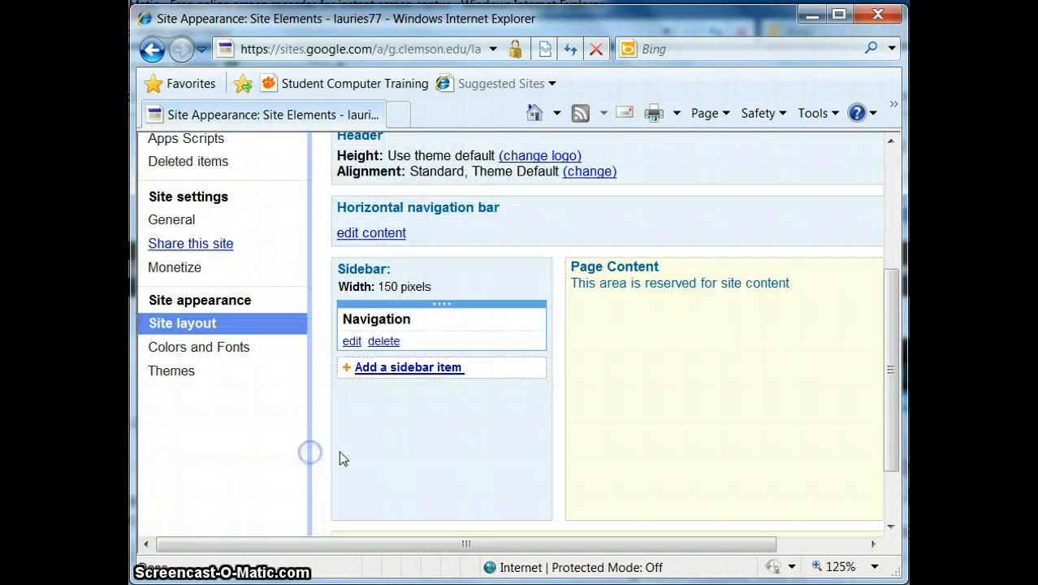
# Save the site layout changes and return to the site's Home page.
pyautogui.moveTo(888, 365); pyautogui.dragTo(904, 286)
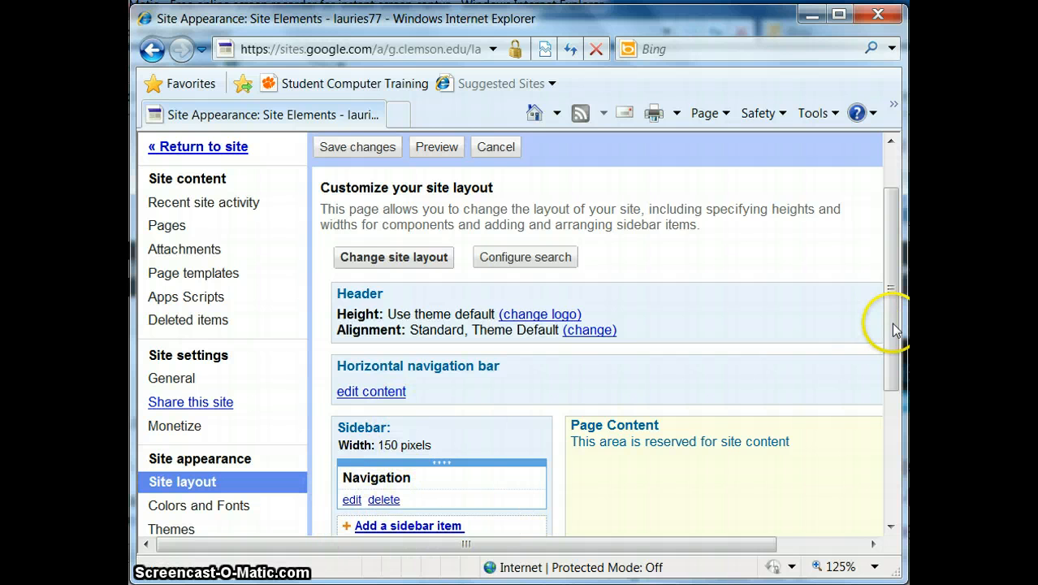
pyautogui.moveTo(894, 331); pyautogui.dragTo(894, 261)
pyautogui.click(343, 219)
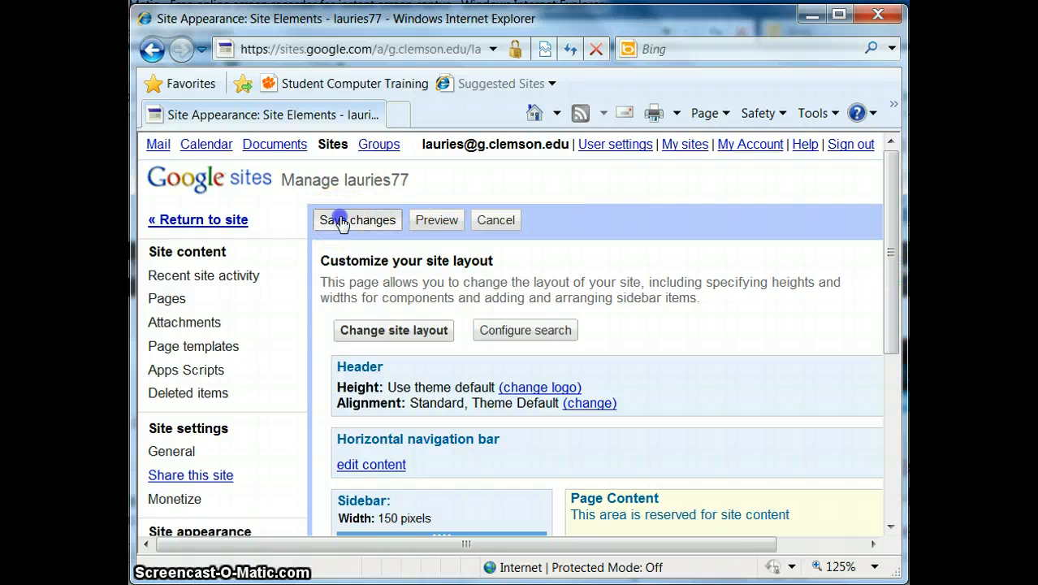
pyautogui.click(208, 219)
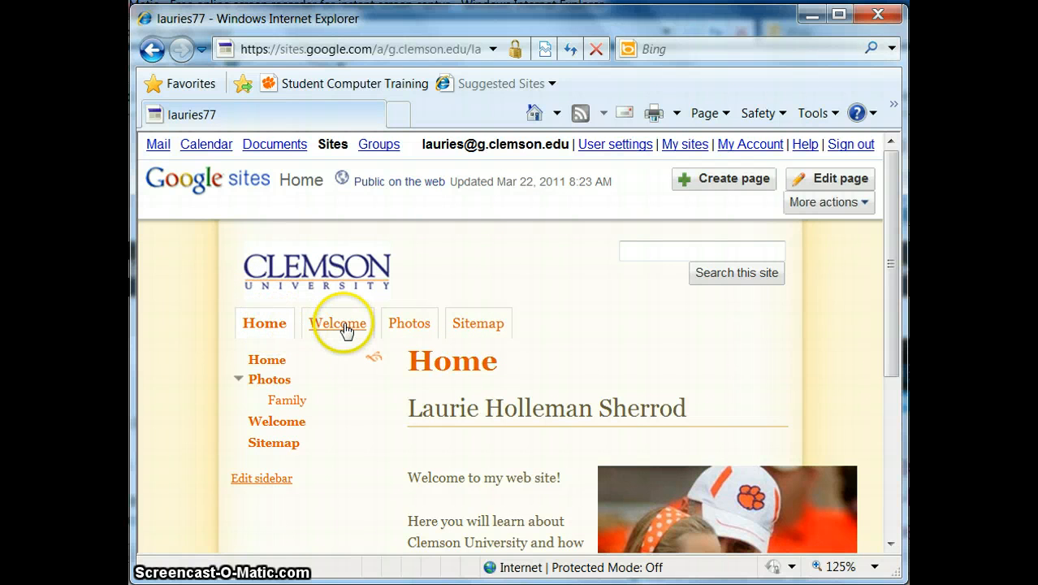
# Check the Family entry in the Photos submenu of the site's horizontal navigation tabs.
pyautogui.moveTo(403, 329)
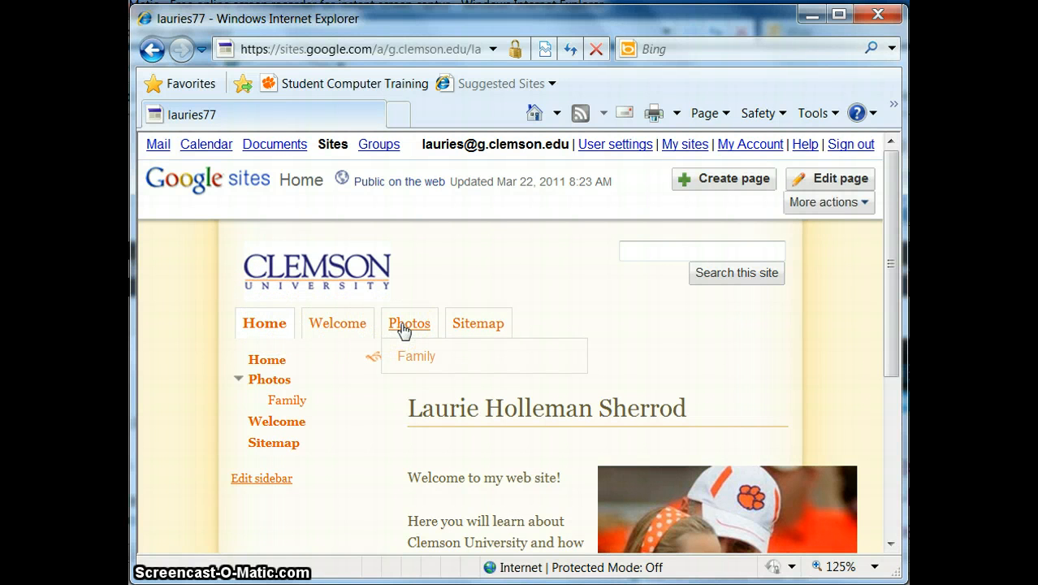
pyautogui.click(410, 362)
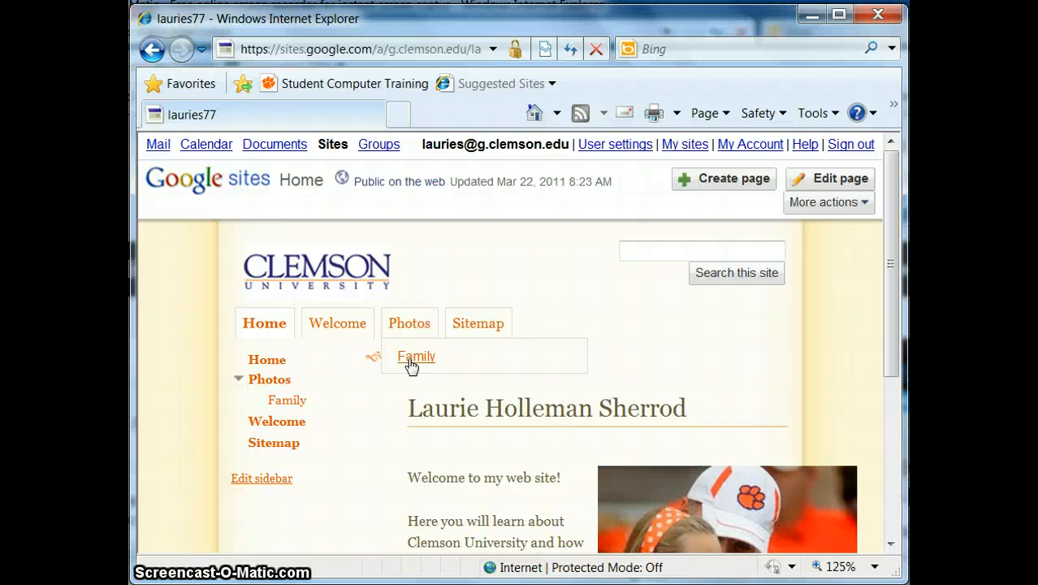
pyautogui.click(409, 360)
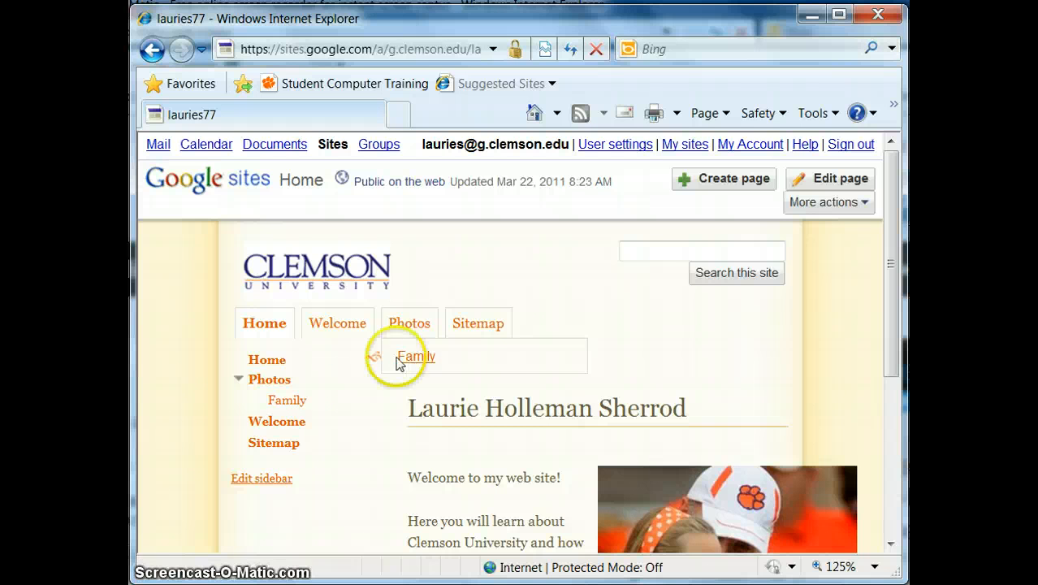